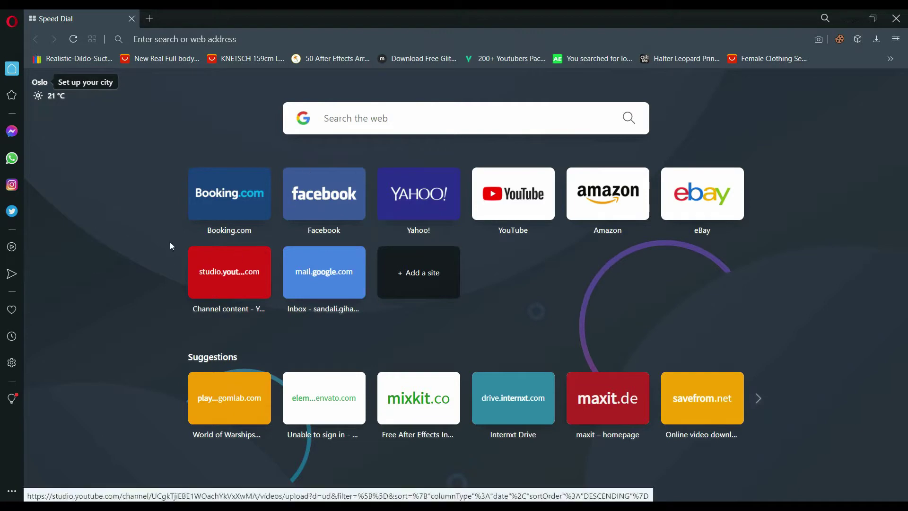
# - Paste the copied link into the address bar and load the Tricks & Tutorials Facebook page
pyautogui.rightClick(188, 38)
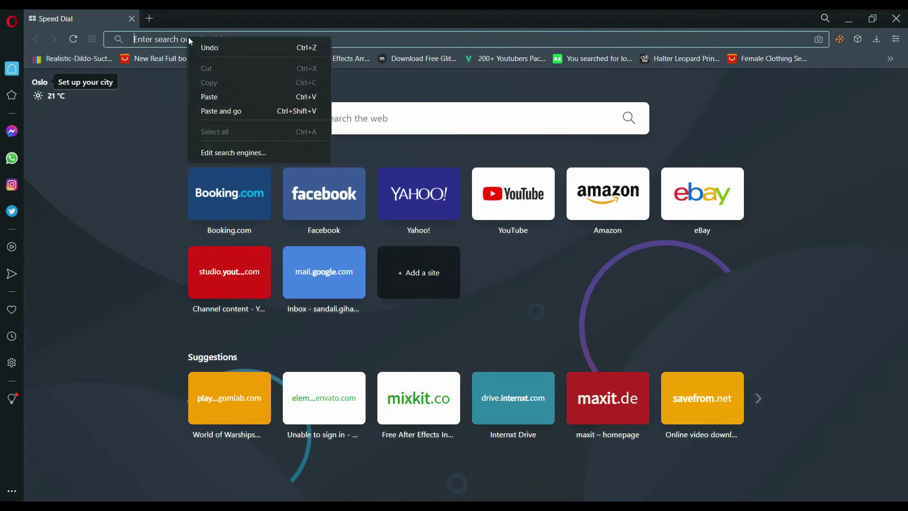
pyautogui.click(225, 110)
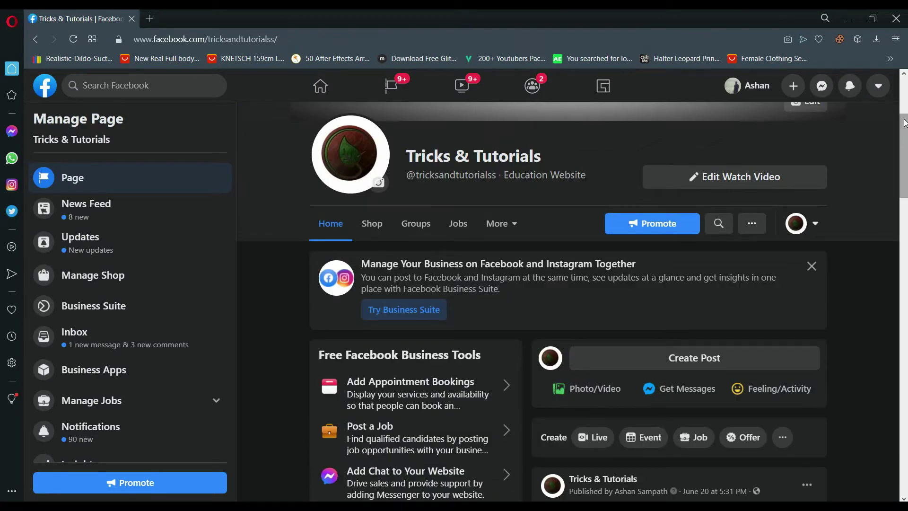
# - Scroll the Tricks & Tutorials feed down to the June 6 post about downloading iPhone videos
pyautogui.moveTo(904, 123); pyautogui.dragTo(906, 232)
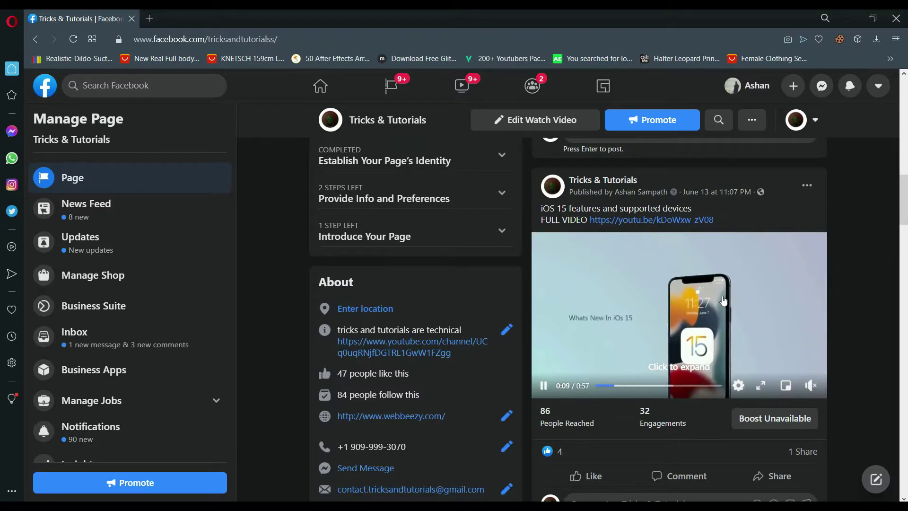
pyautogui.scroll(-7, 644, 277)
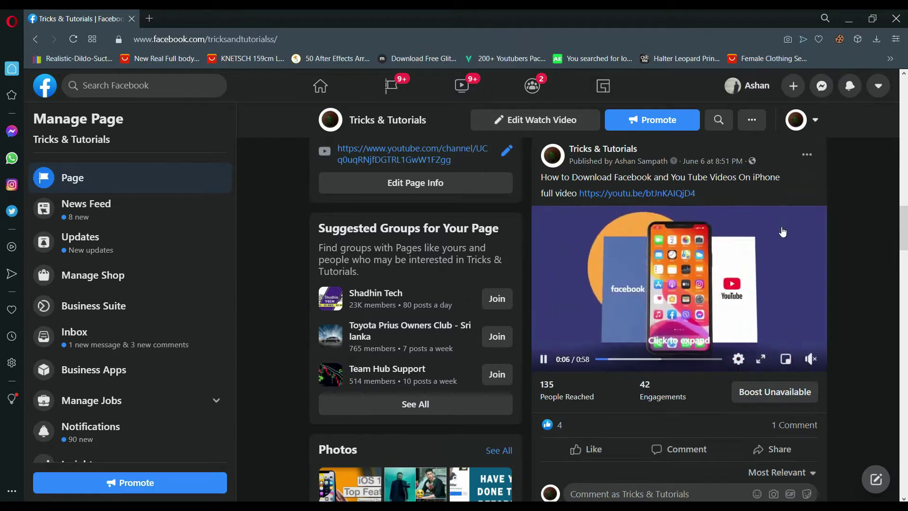
pyautogui.moveTo(904, 236); pyautogui.dragTo(906, 226)
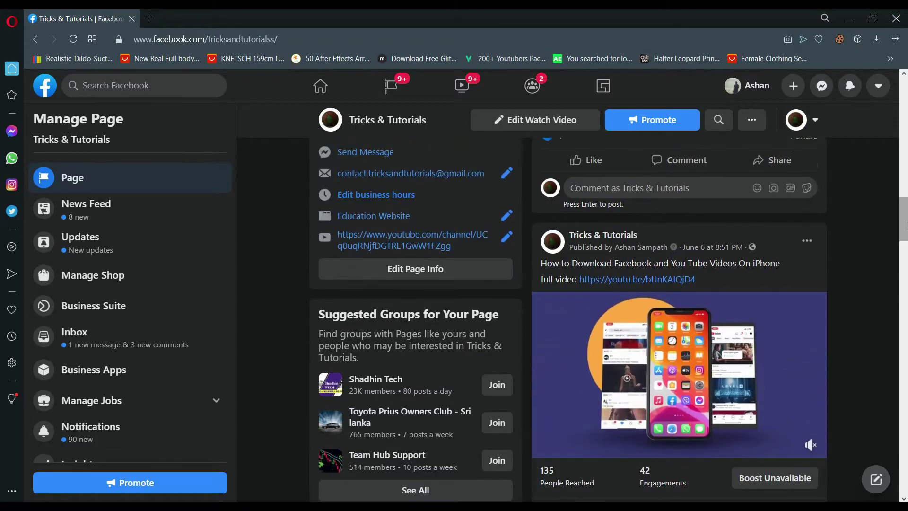
# - In a new Speed Dial tab, search YouTube for 'tricks and tutorials'
pyautogui.click(149, 18)
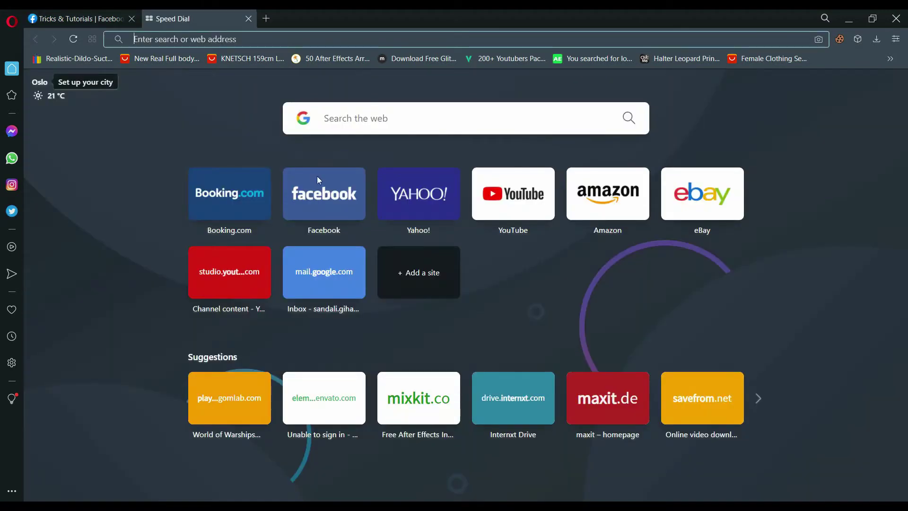
pyautogui.click(531, 208)
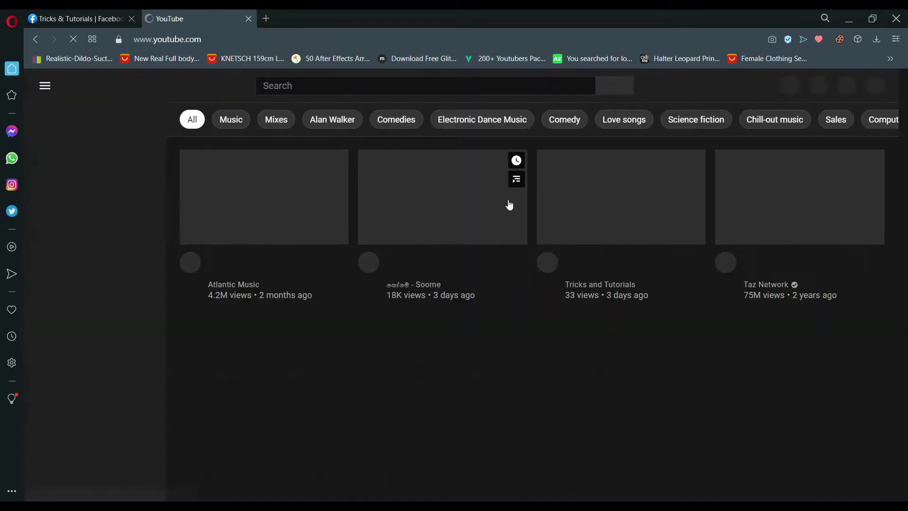
pyautogui.write('tricks and tutorials')
pyautogui.press('Return')
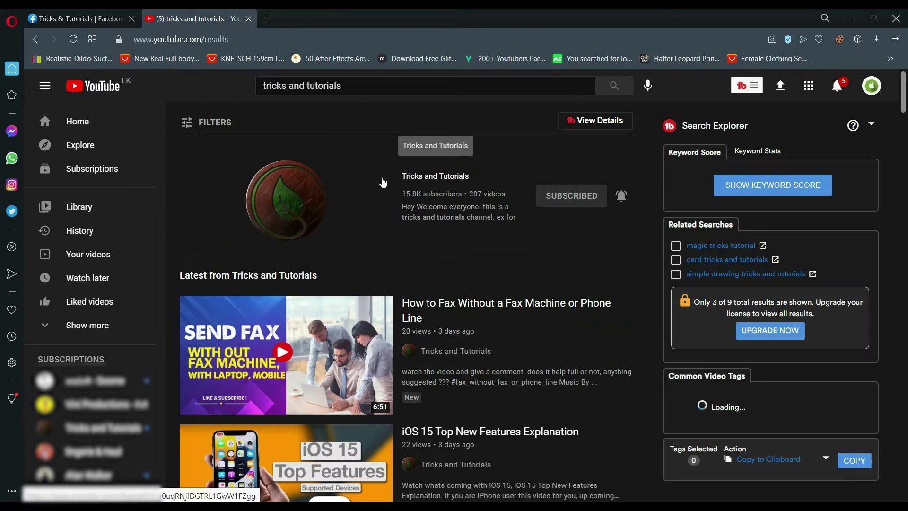
# - Play the iOS 15 Top New Features Explanation video and pause it at 0:06
pyautogui.scroll(-2, 503, 266)
pyautogui.scroll(-1, 504, 266)
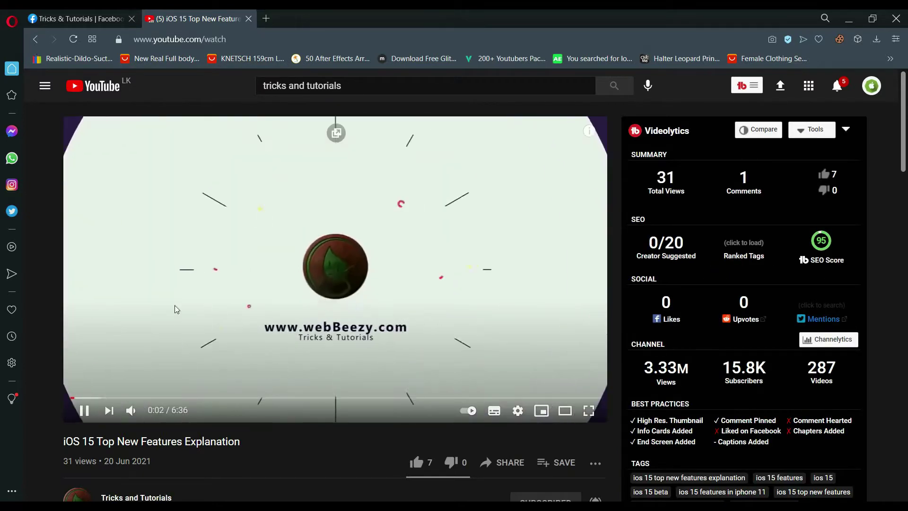
pyautogui.scroll(-3, 501, 323)
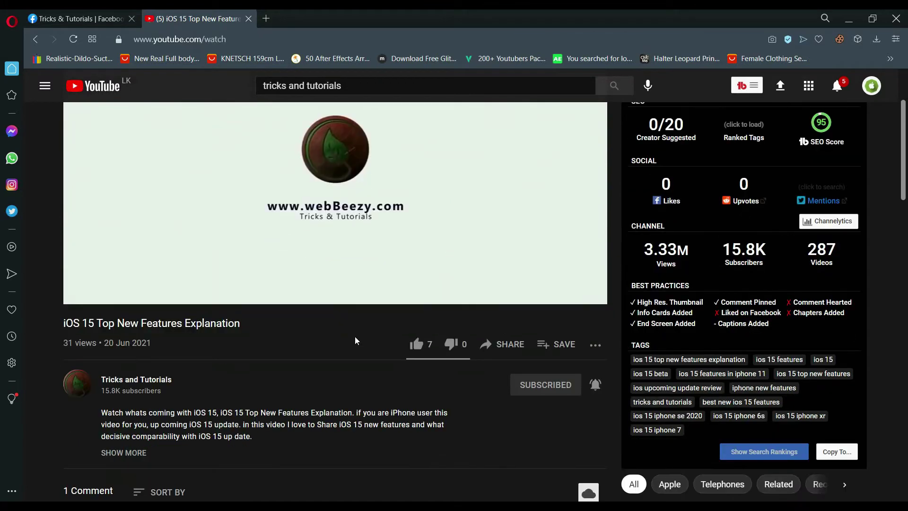
pyautogui.click(84, 293)
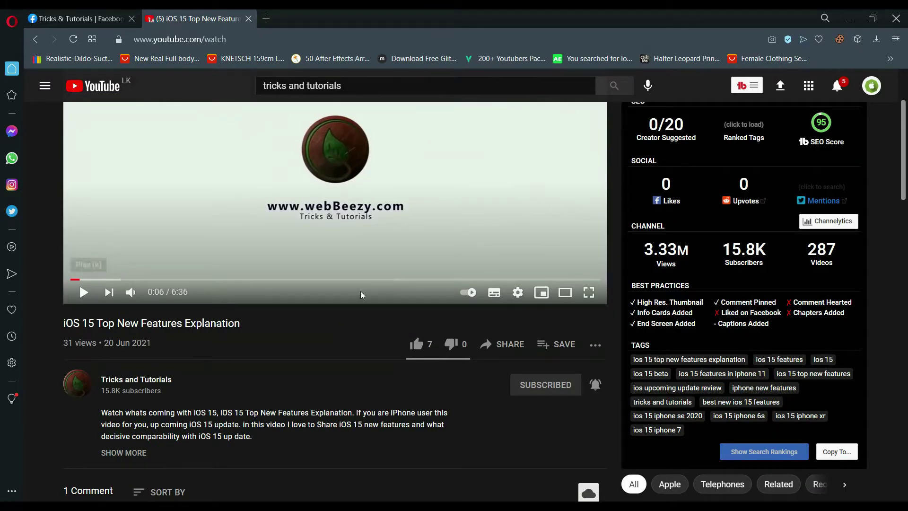
pyautogui.scroll(3, 430, 244)
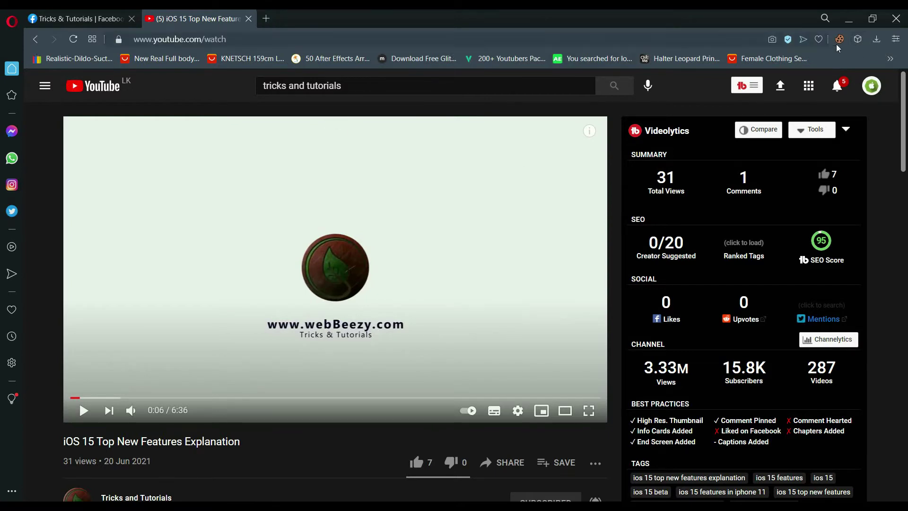
# - From the extensions manager, search the Opera add-ons store for 'save' and open SaveFrom.net helper
pyautogui.click(856, 42)
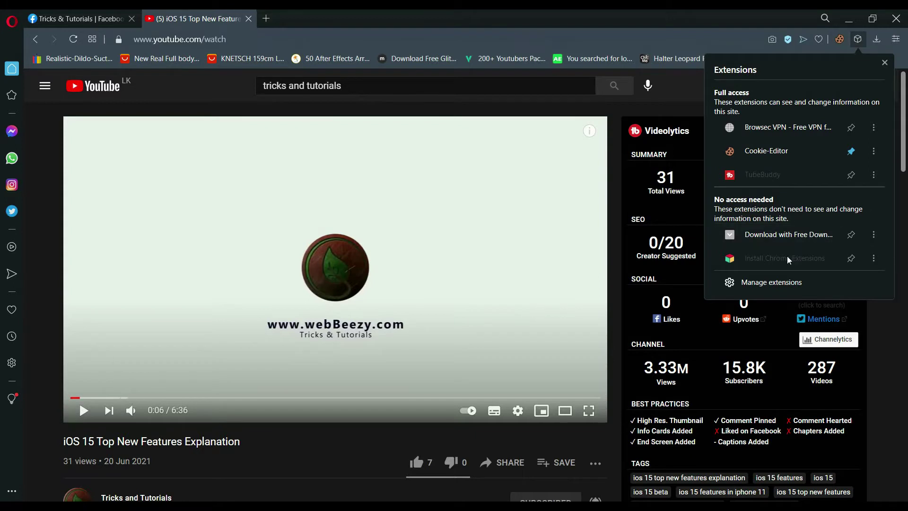
pyautogui.click(794, 284)
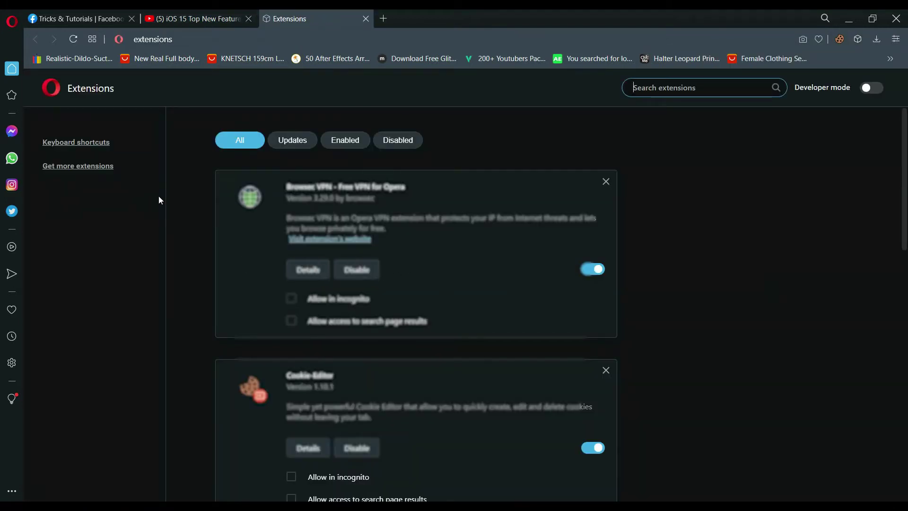
pyautogui.scroll(-2, 705, 227)
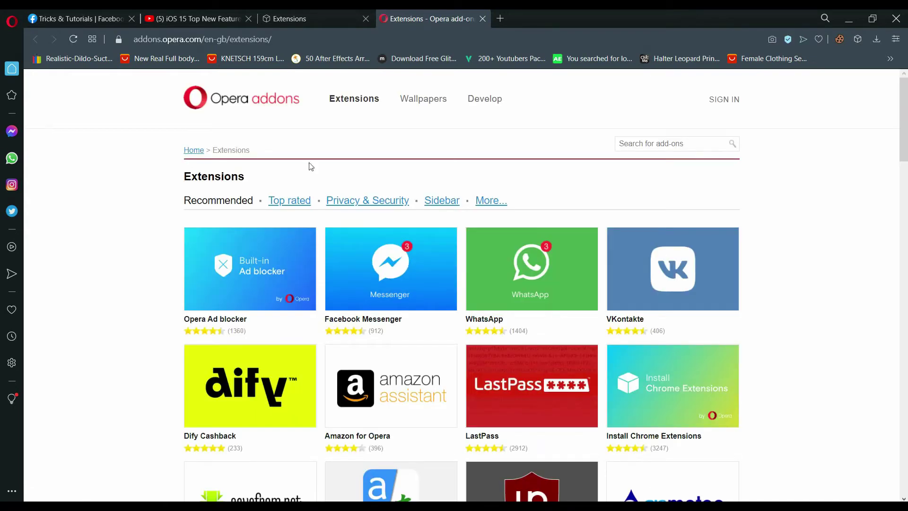
pyautogui.click(654, 143)
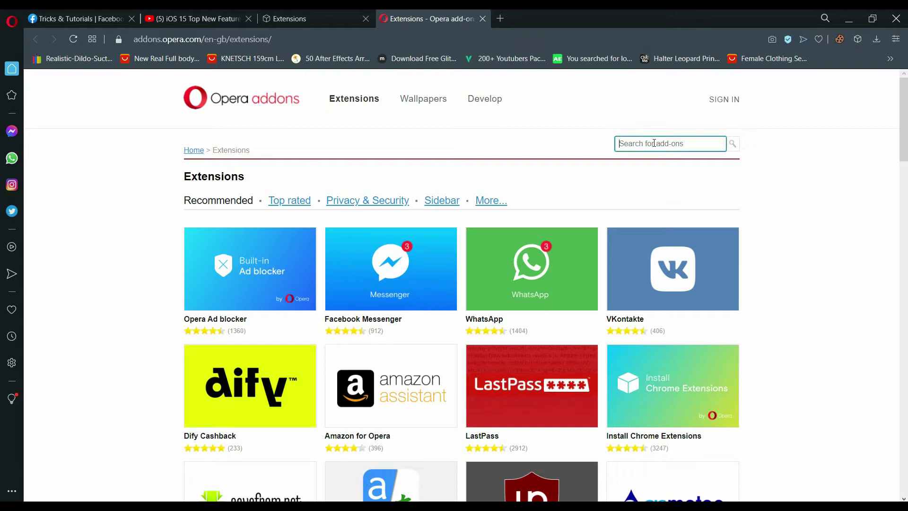
pyautogui.write('save')
pyautogui.press('Return')
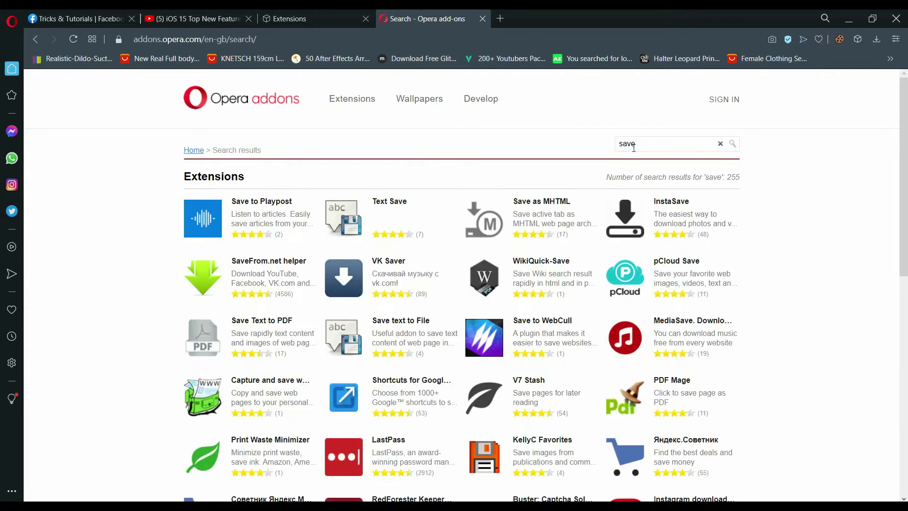
pyautogui.click(273, 267)
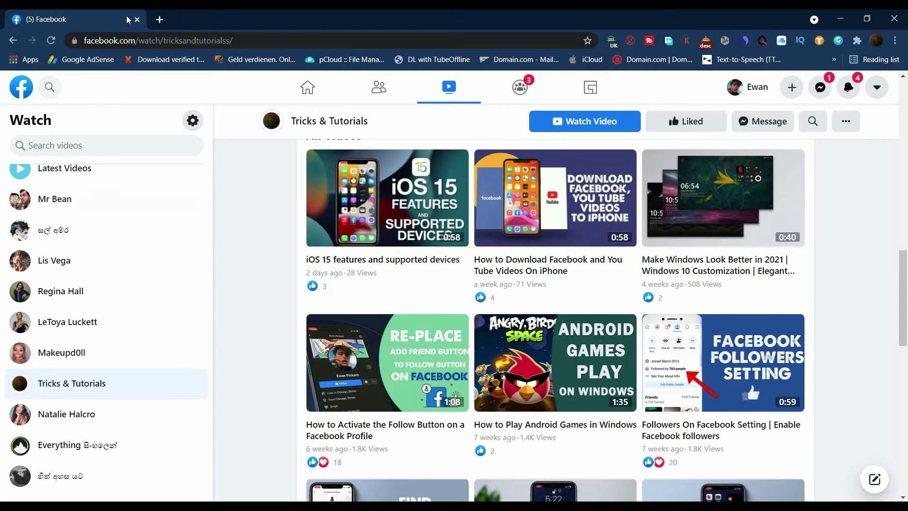
# - In Chrome, open the Chrome Web Store from a new tab and search for 'savefrom'
pyautogui.click(160, 20)
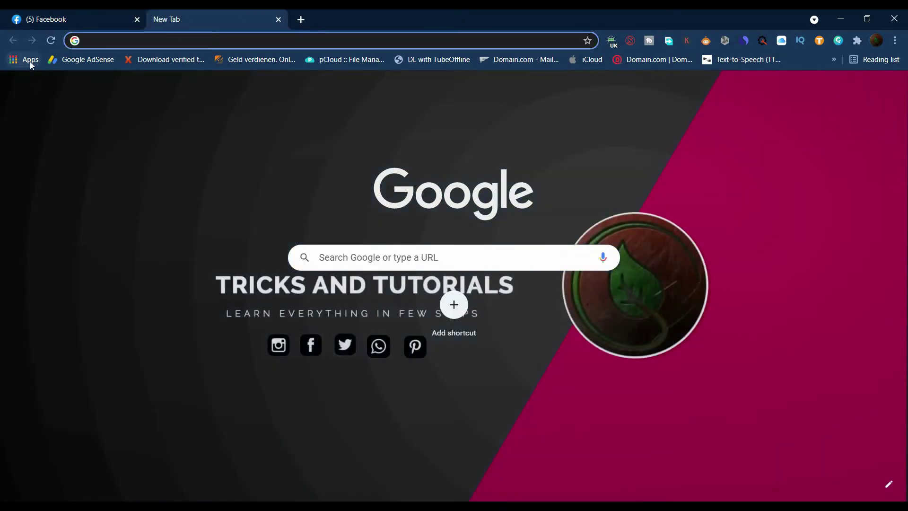
pyautogui.click(30, 61)
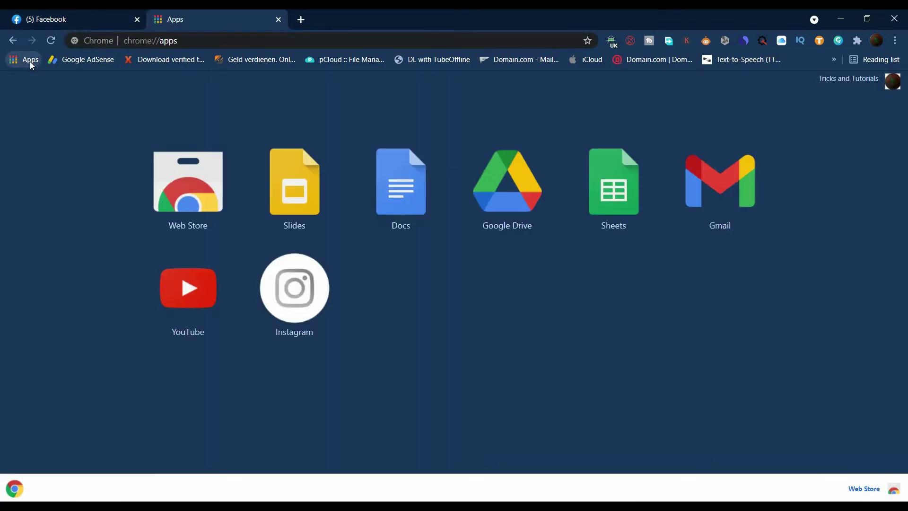
pyautogui.click(184, 194)
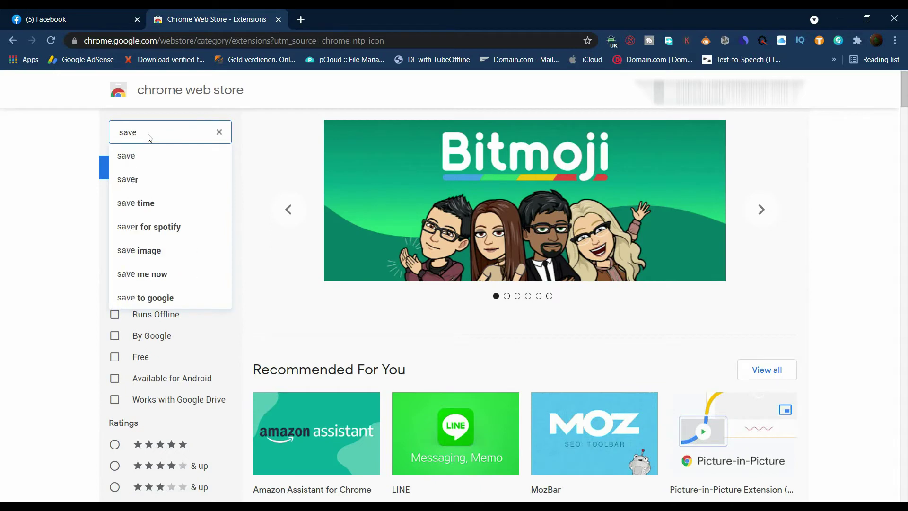
pyautogui.write('from')
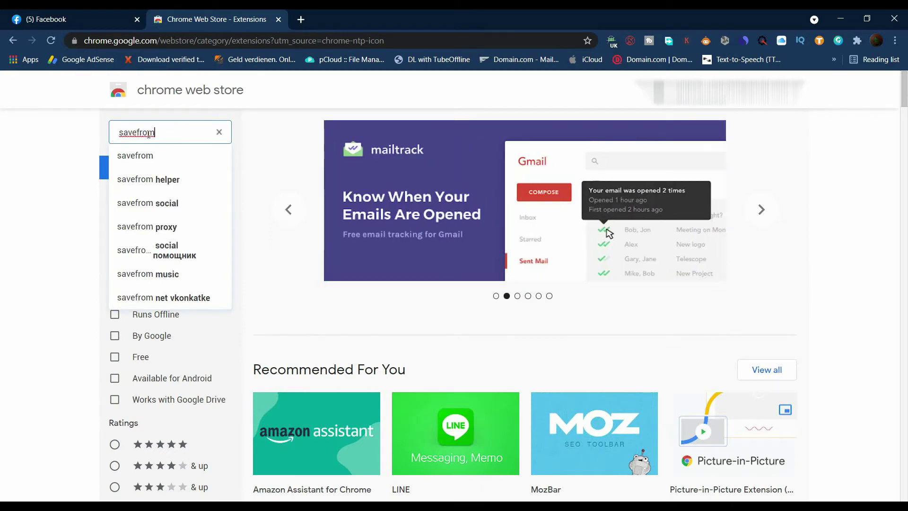
pyautogui.press('Return')
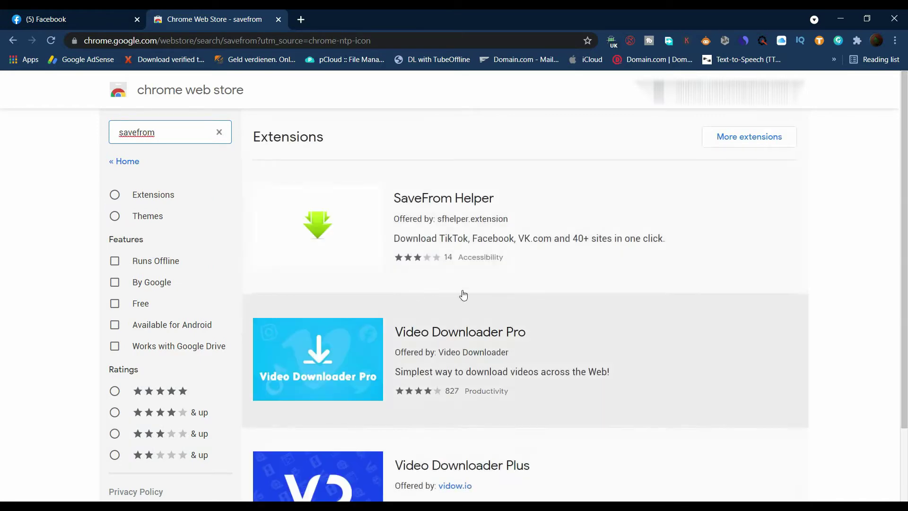
# - Add SaveFrom.net helper to Opera and step through its welcome slides to the end
pyautogui.click(514, 263)
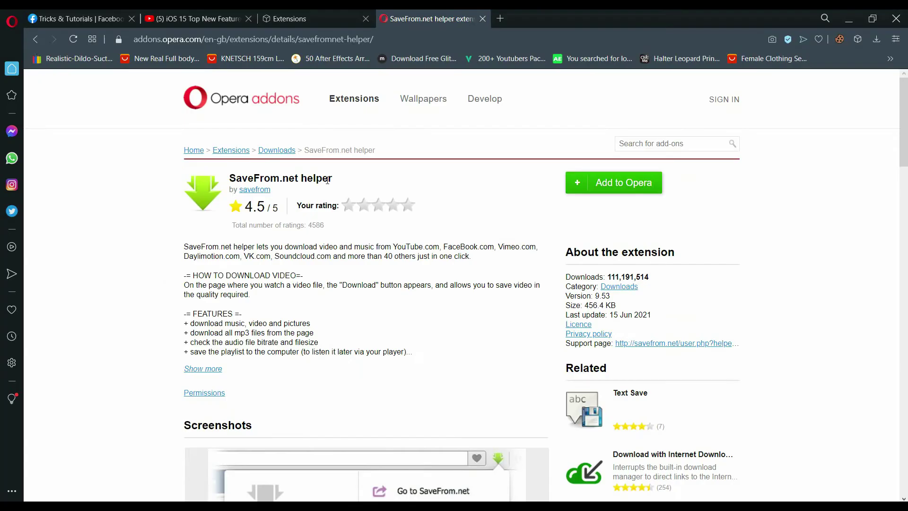
pyautogui.click(610, 186)
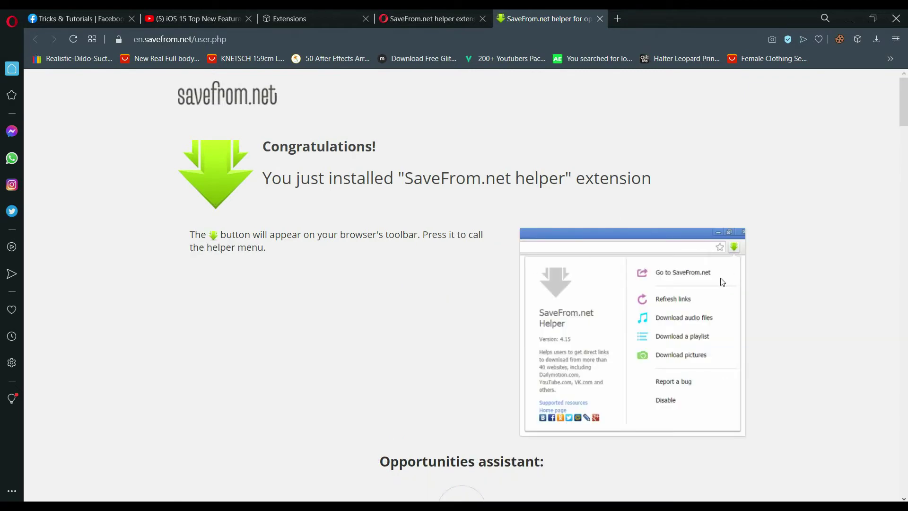
pyautogui.click(858, 39)
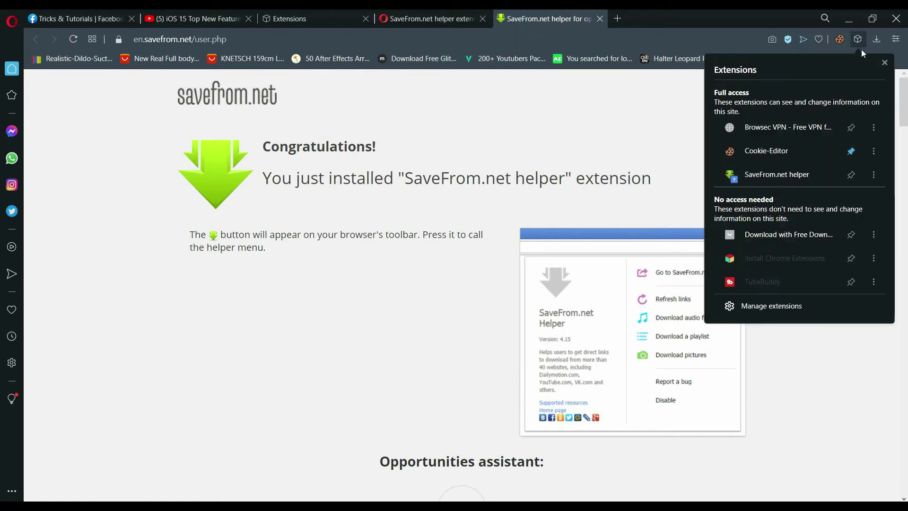
pyautogui.click(790, 174)
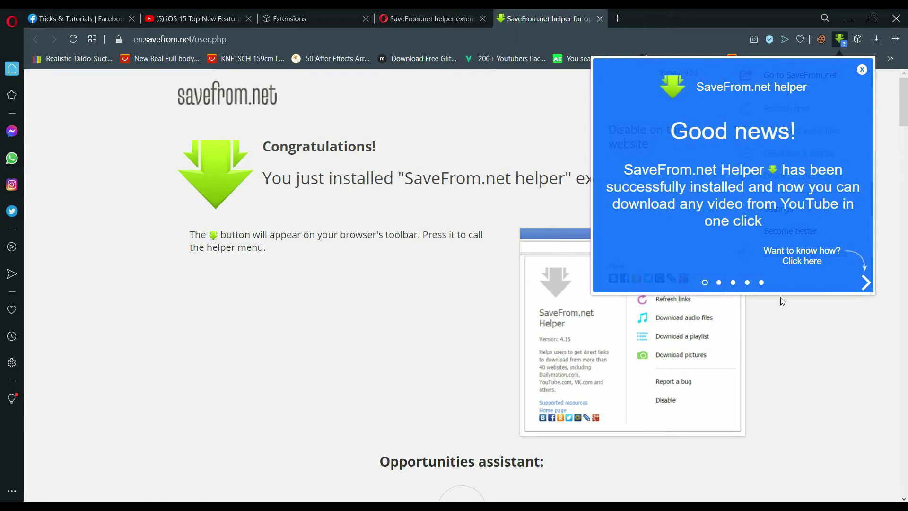
pyautogui.click(867, 282)
pyautogui.click(866, 282)
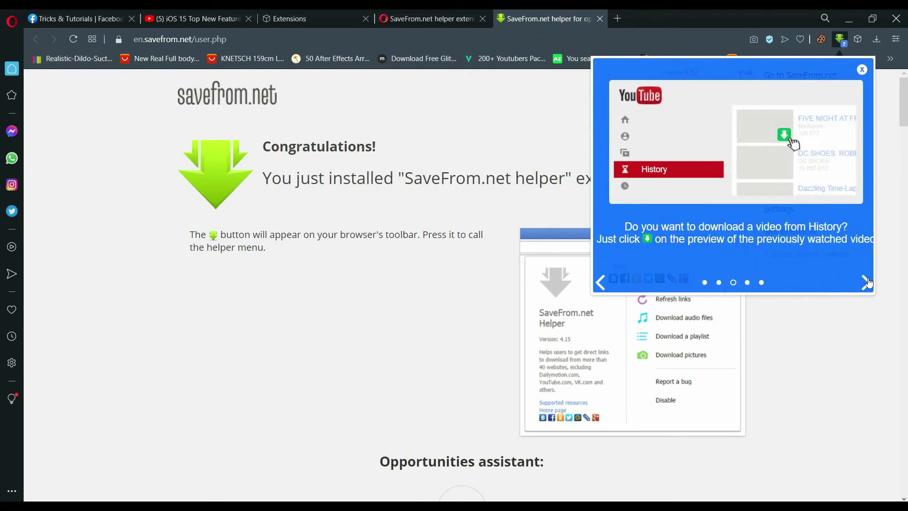
pyautogui.click(866, 283)
pyautogui.click(866, 282)
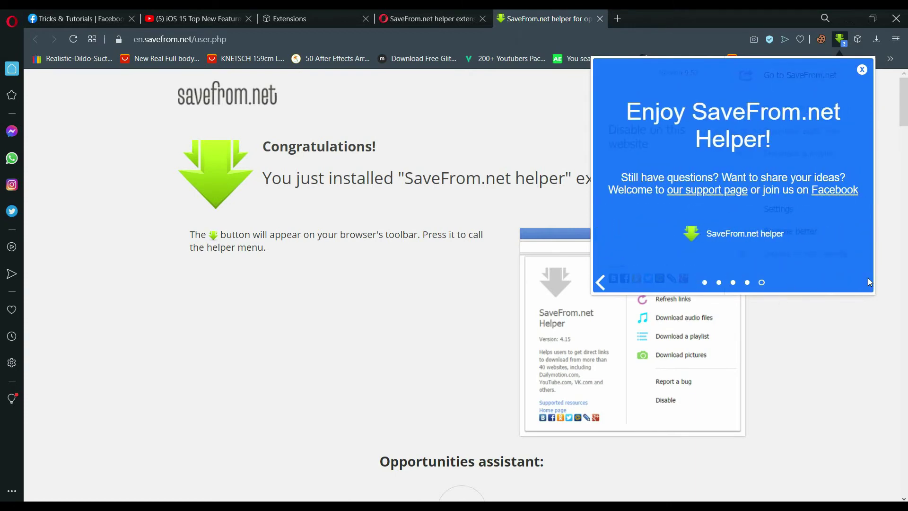
pyautogui.click(785, 318)
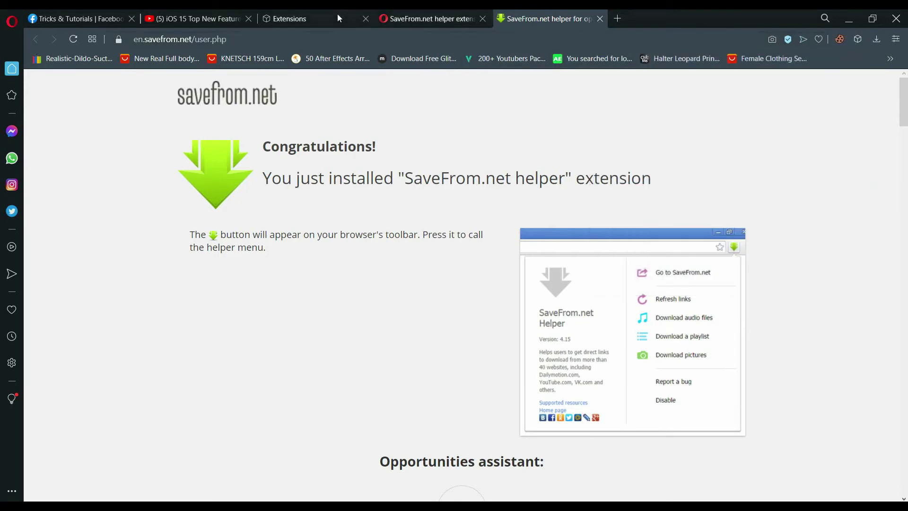
# - Close the Extensions and SaveFrom tabs, then reload the YouTube video page
pyautogui.click(365, 18)
pyautogui.click(366, 18)
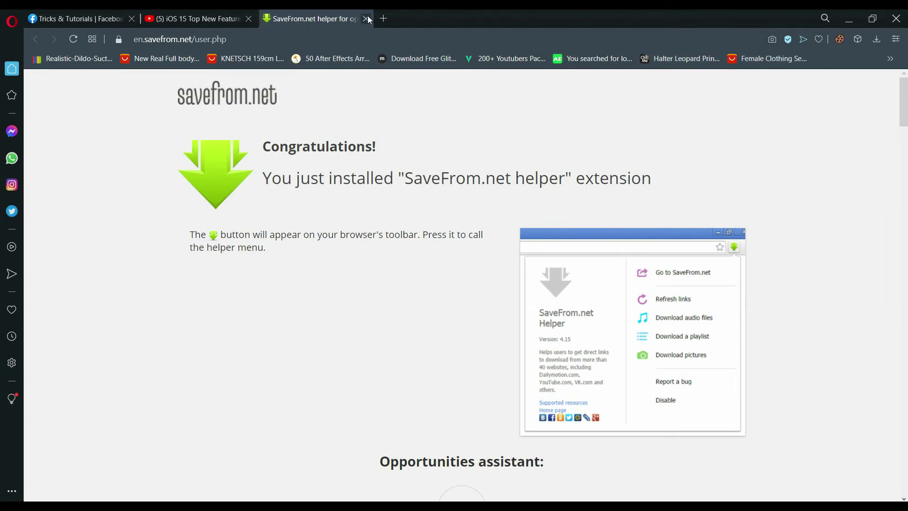
pyautogui.click(366, 18)
pyautogui.click(75, 41)
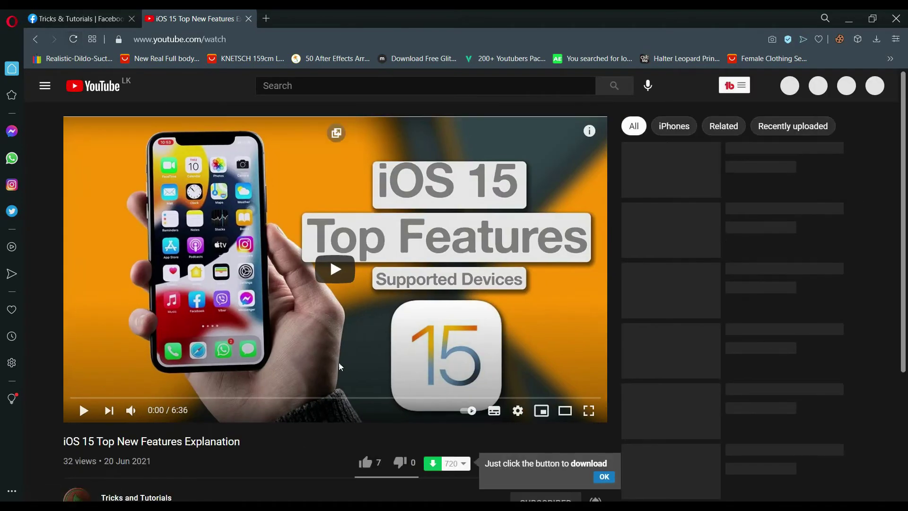
# - Open the 720 download quality list on the green button under the iOS 15 video
pyautogui.scroll(-1, 365, 330)
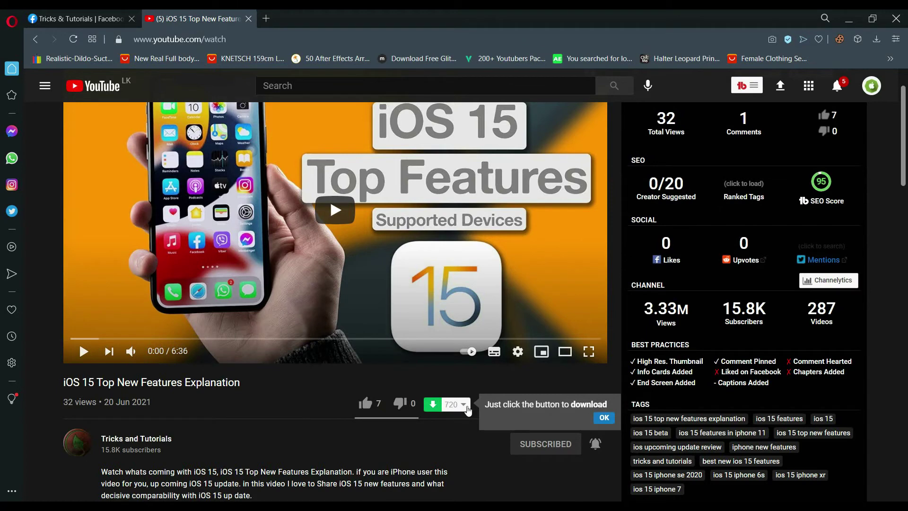
pyautogui.click(464, 405)
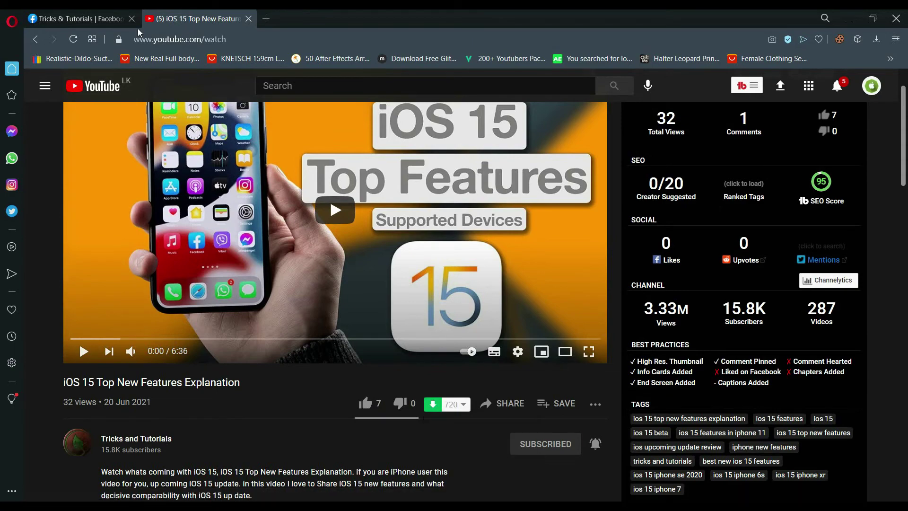
pyautogui.click(83, 18)
# - Reload the Facebook page and show MP4 HD/SD download formats on the iOS 15 and next videos
pyautogui.click(74, 39)
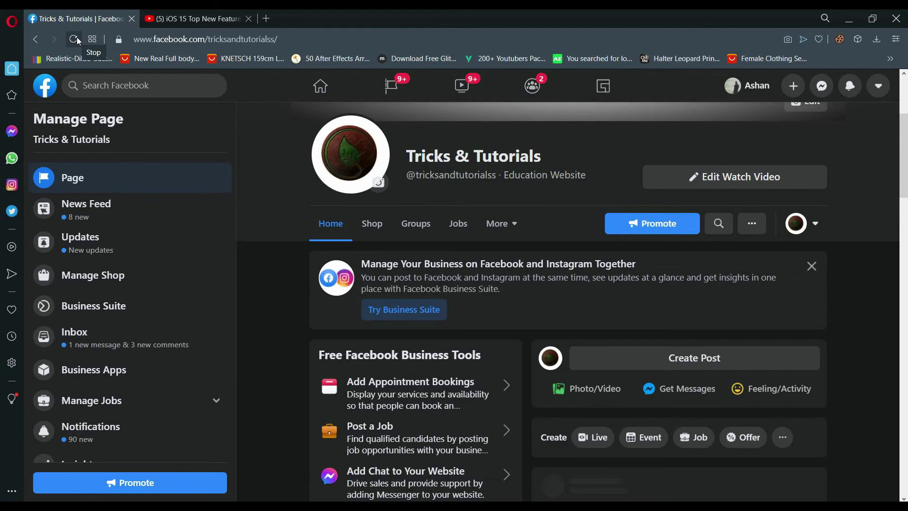
pyautogui.scroll(-4, 904, 177)
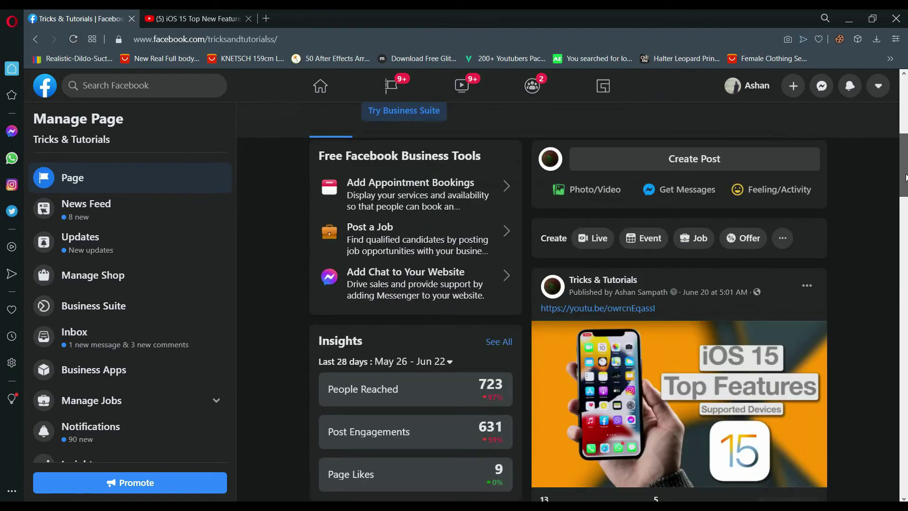
pyautogui.scroll(-10, 904, 177)
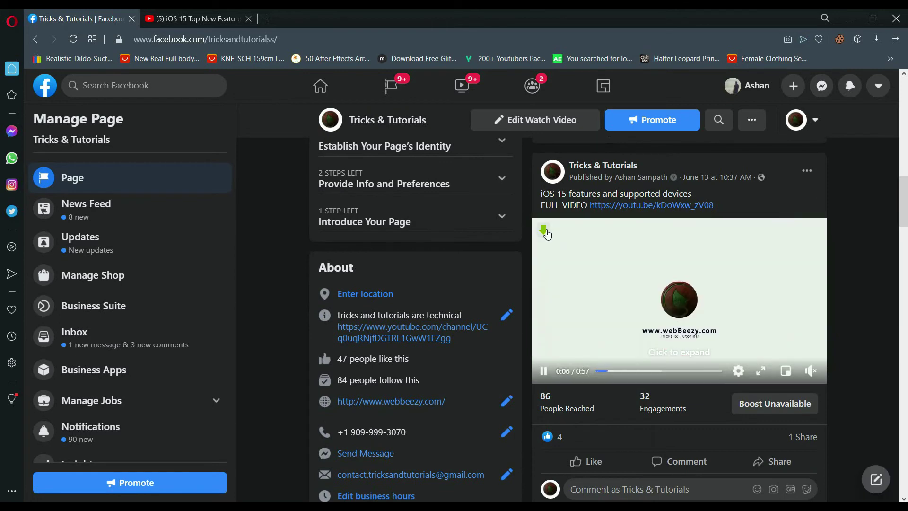
pyautogui.click(545, 231)
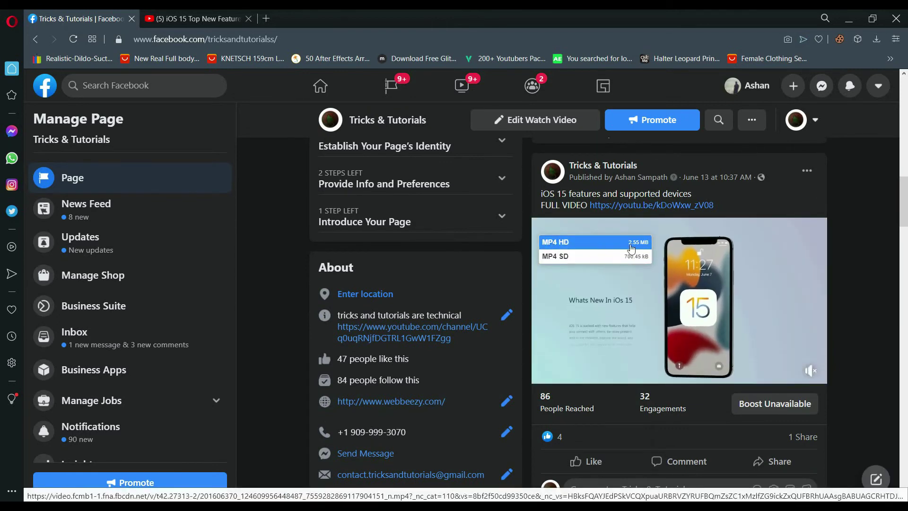
pyautogui.scroll(-7, 614, 284)
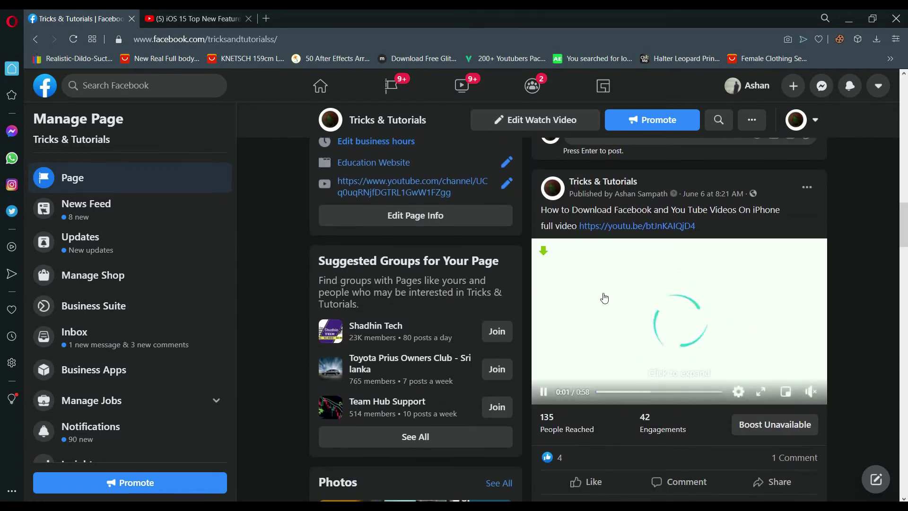
pyautogui.click(544, 251)
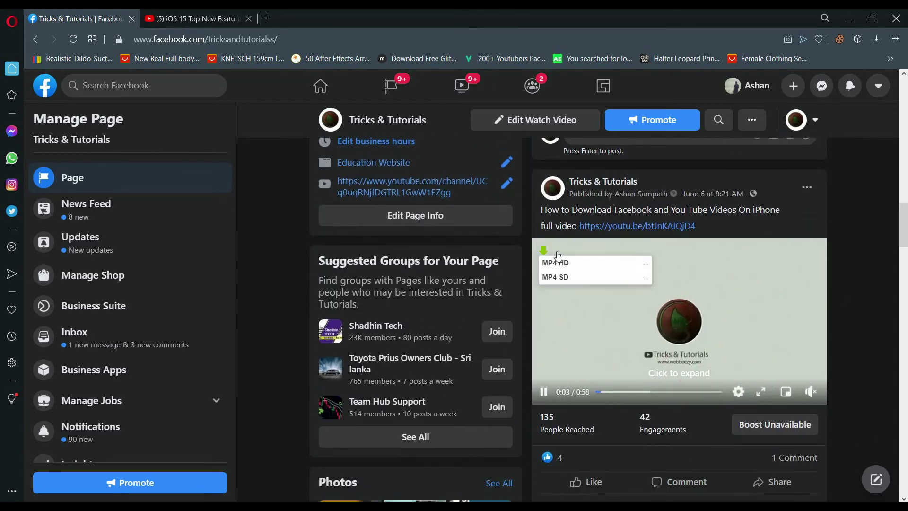